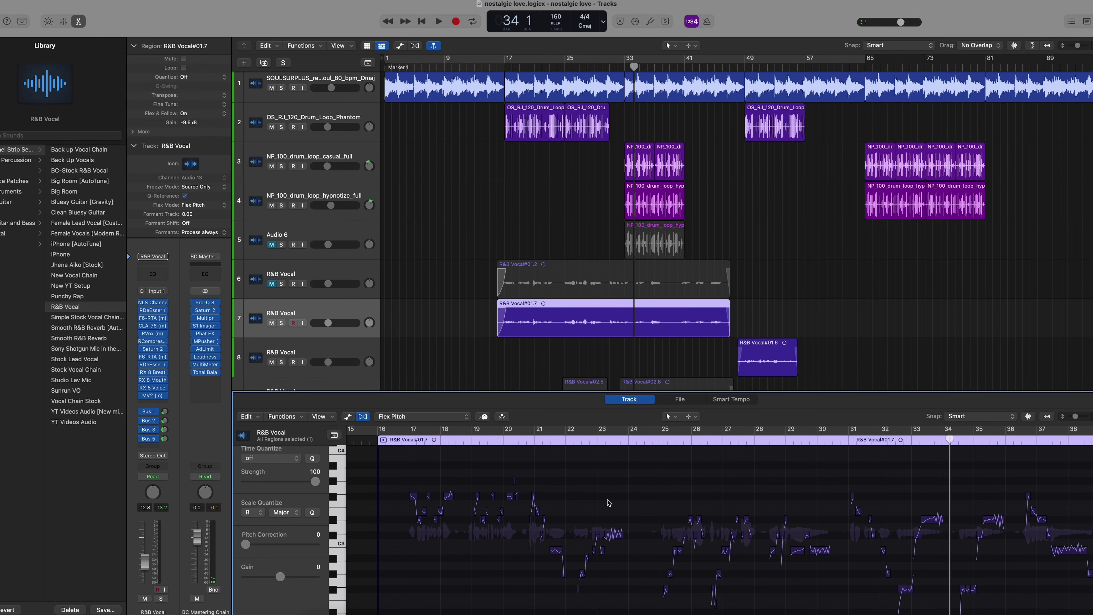
- Select all notes of the R&B Vocal#01.7 region and adjust the vibrato of the long held note around bar 30
key(super+Right)
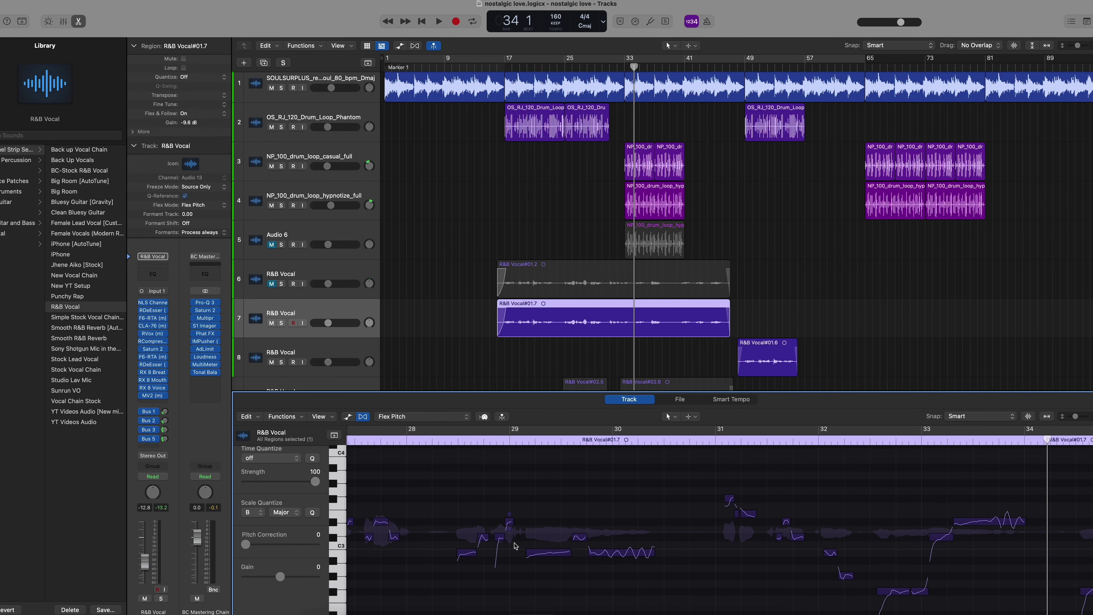
key(super+a)
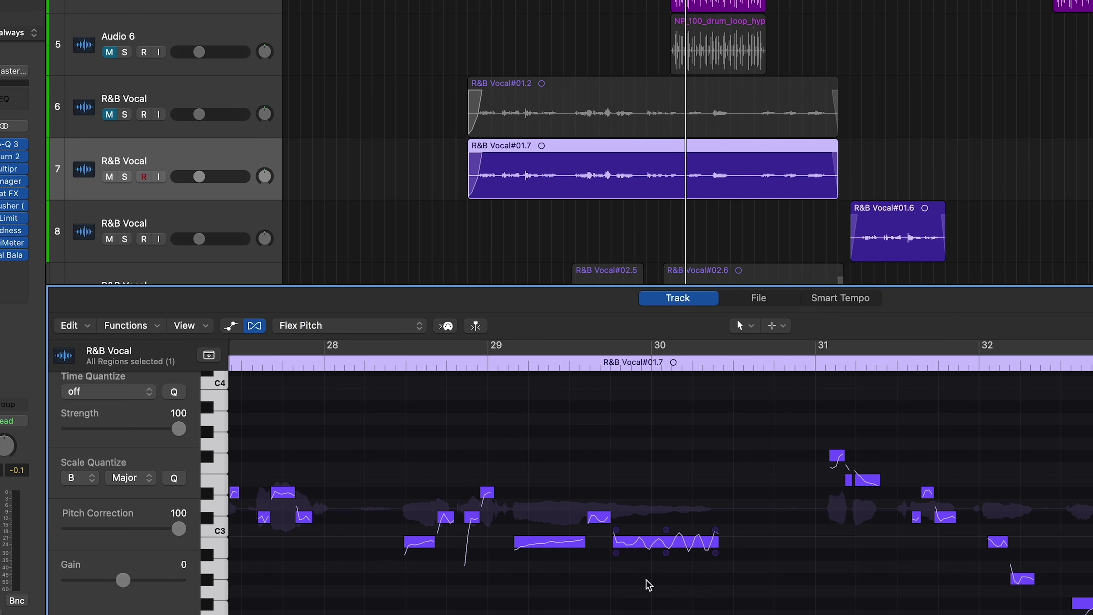
mouse_move(667, 552)
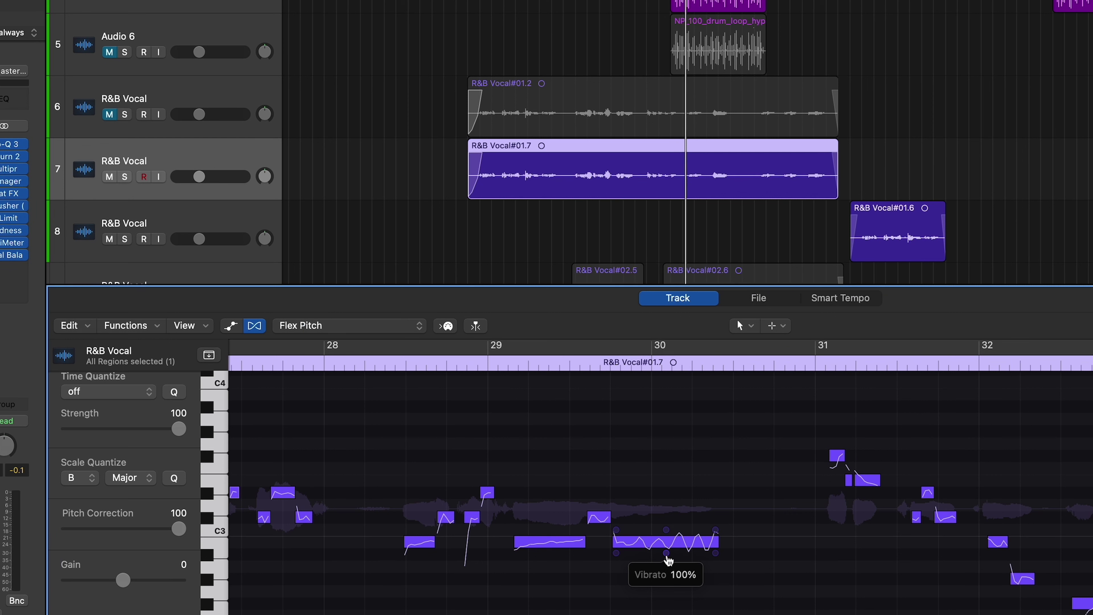
mouse_move(551, 559)
drag(666, 553, 666, 558)
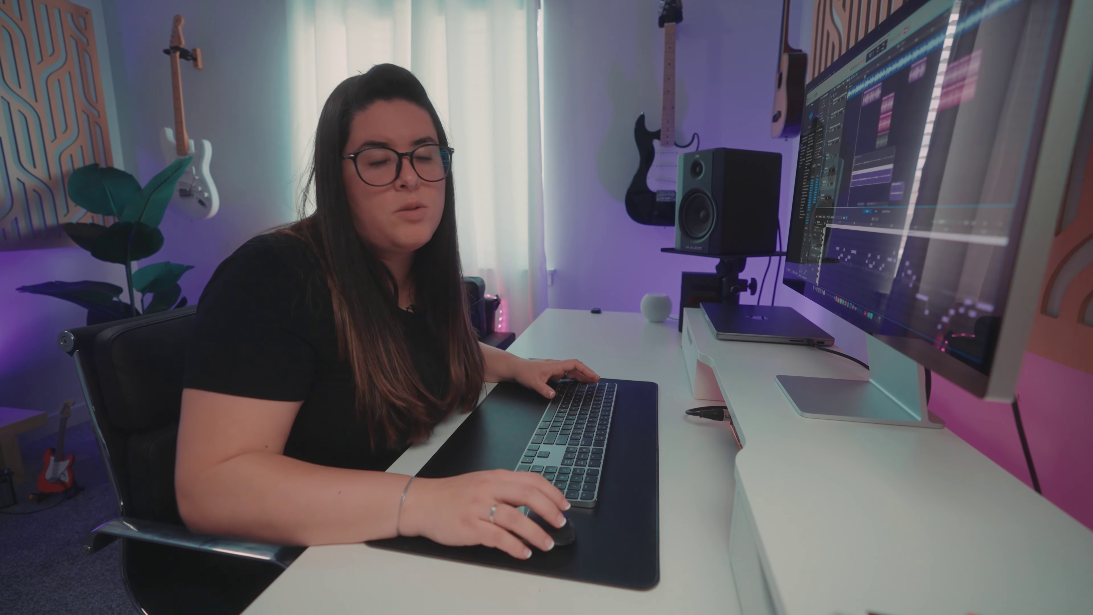
- Adjust the vibrato of the first vocal note just after bar 17
click(887, 280)
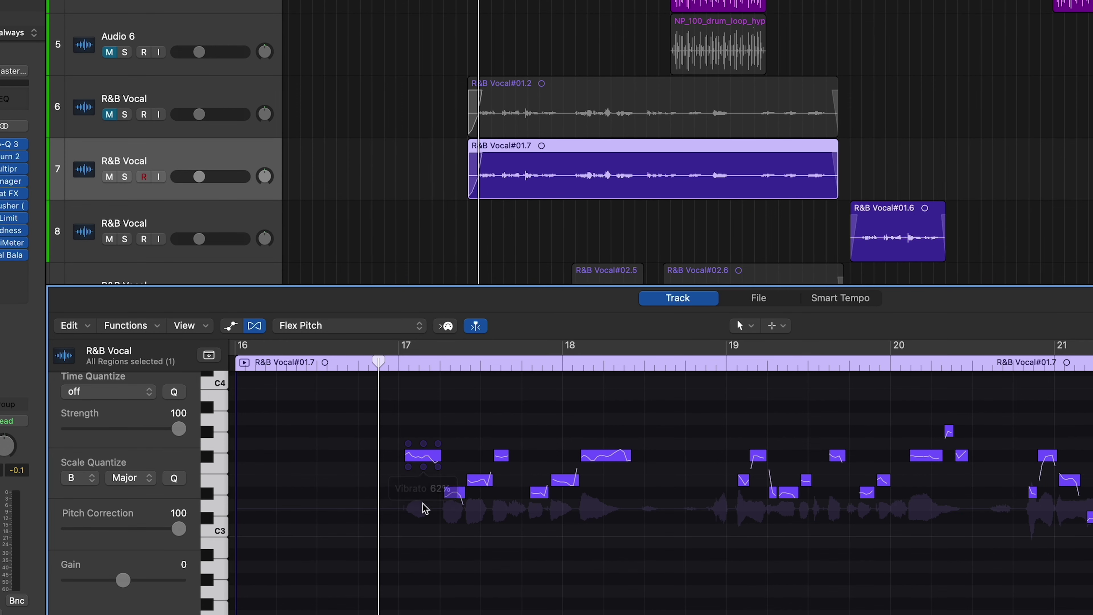
click(426, 506)
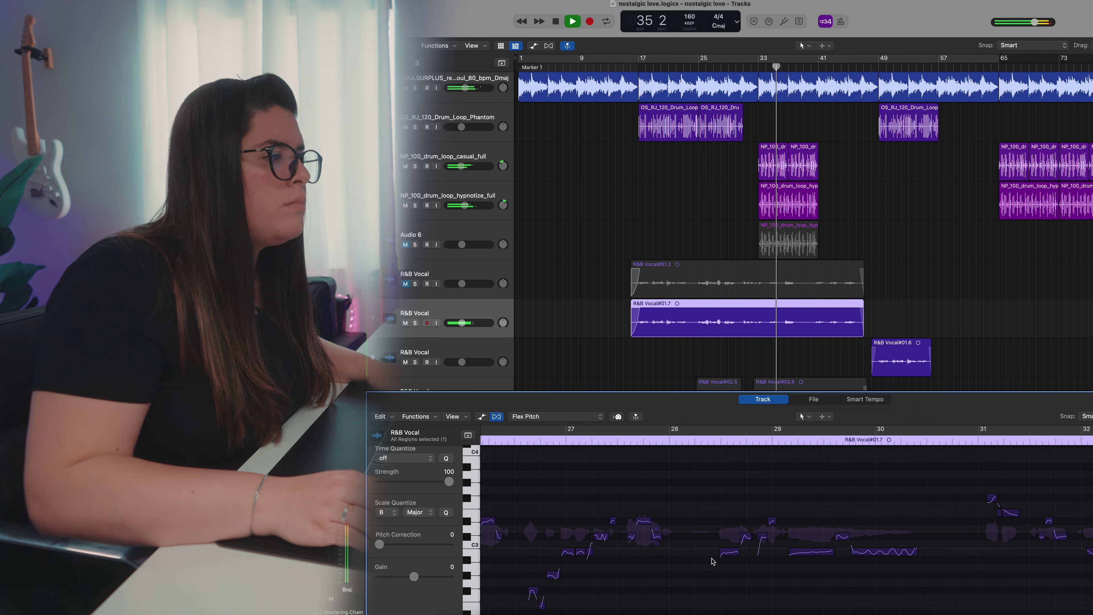
- Stop playback and look over the pitch curves of the vocal notes between bars 21 and 33
scroll(713, 561, left, 8)
scroll(708, 560, left, 1)
key(space)
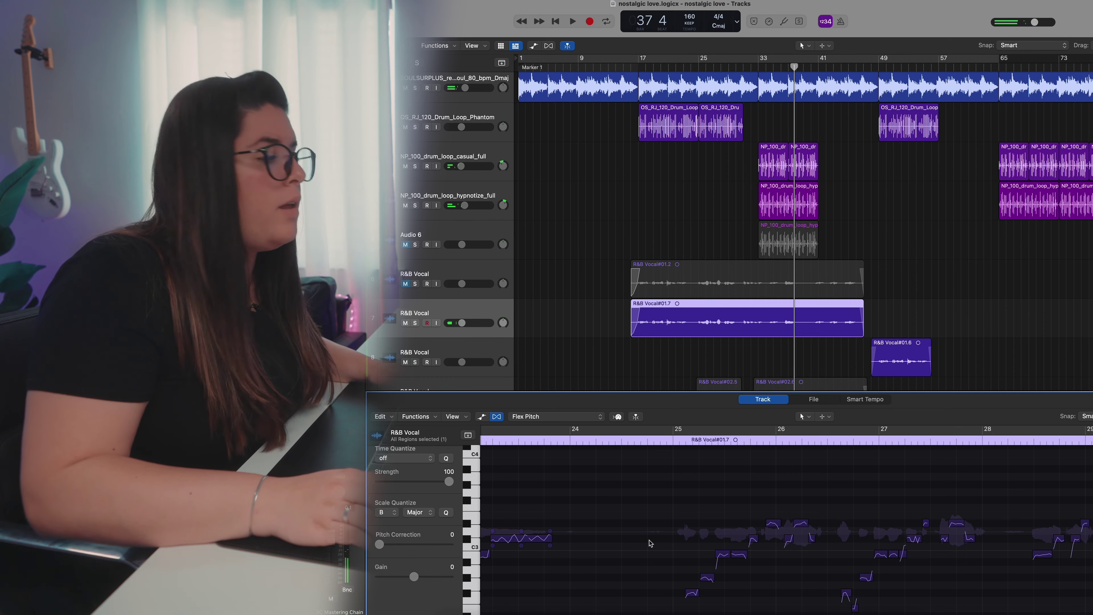
key(super+Left)
key(super+Left)
scroll(707, 545, down, 4)
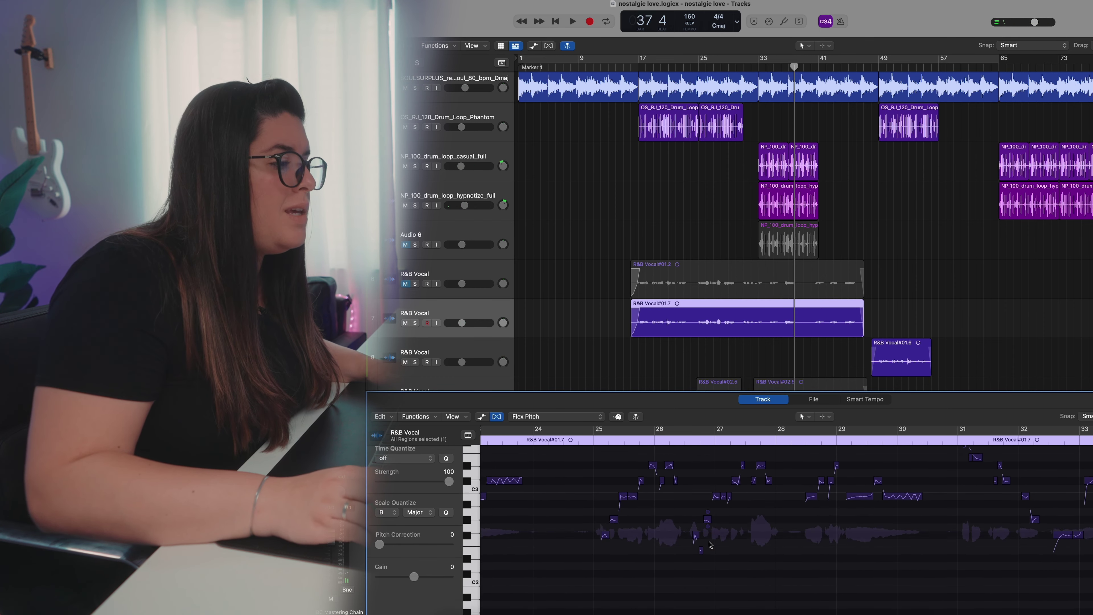
scroll(711, 544, up, 1)
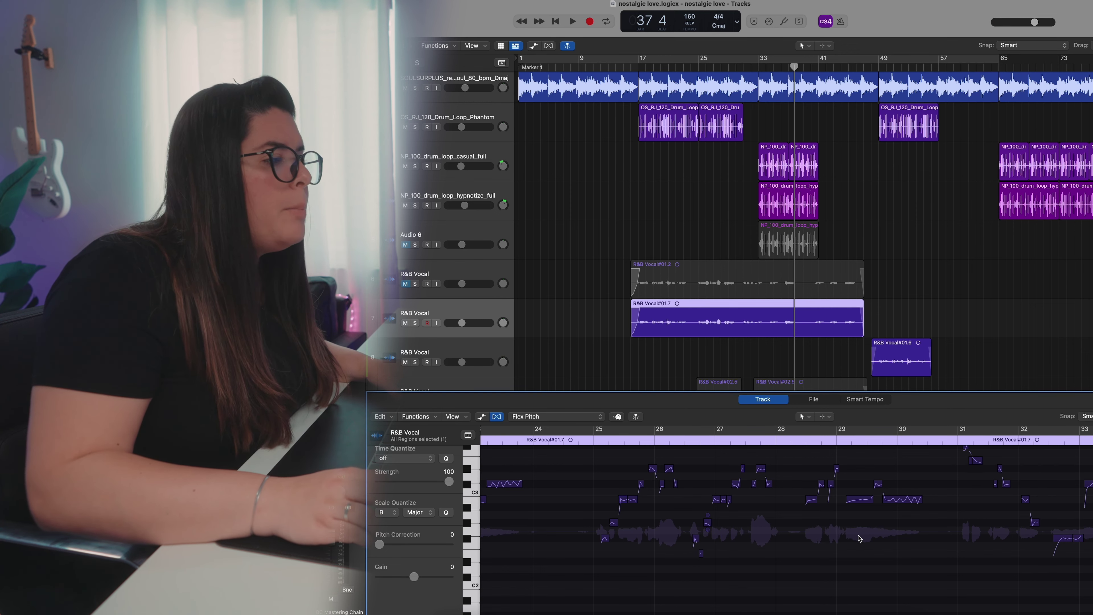
scroll(863, 536, up, 4)
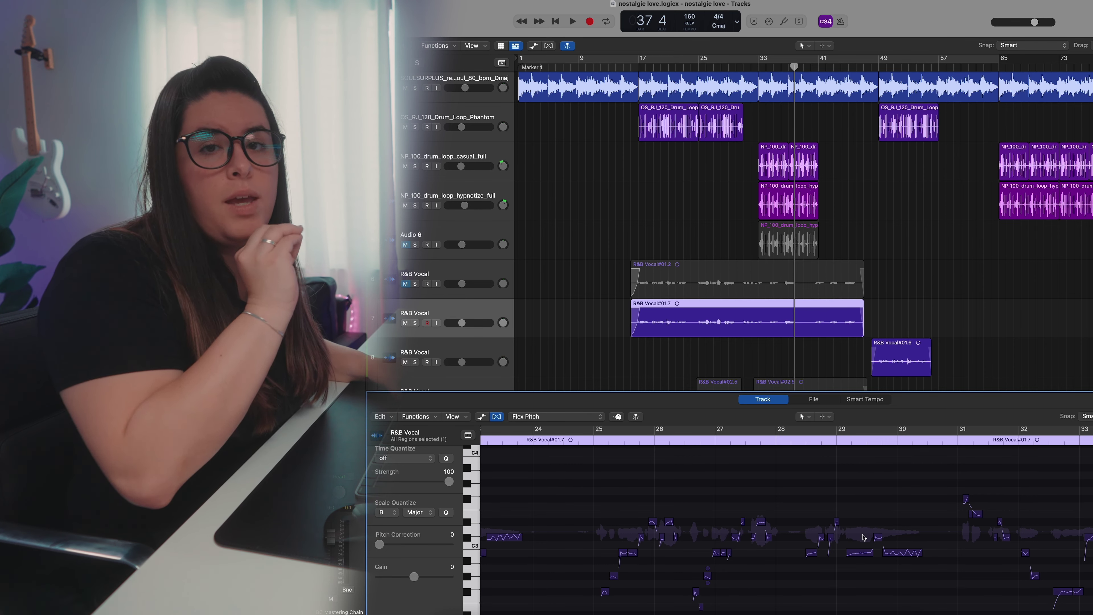
scroll(512, 520, left, 5)
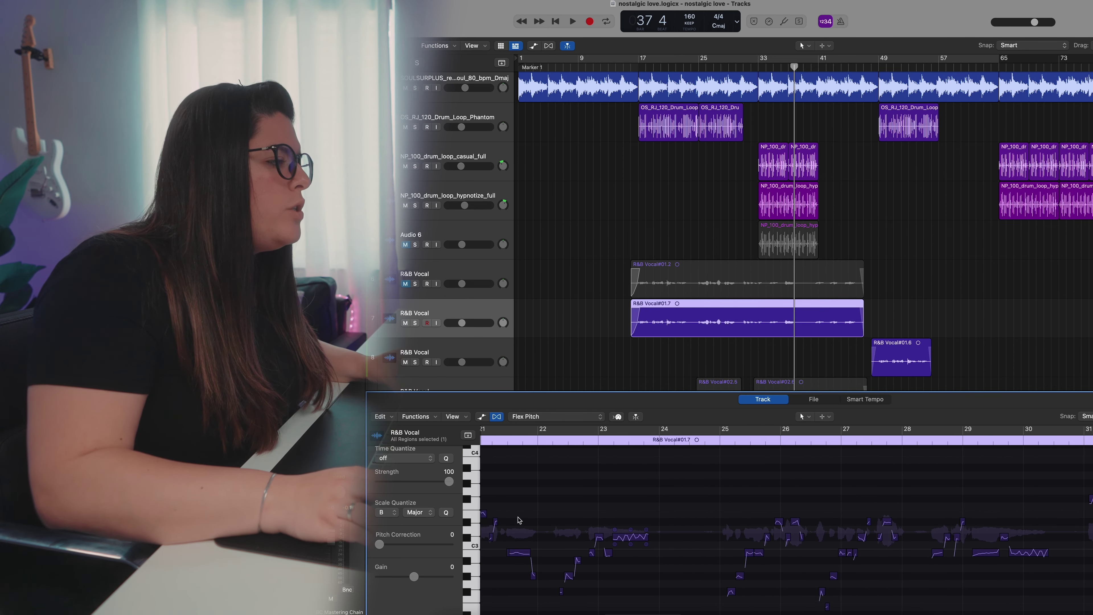
- Try the held note after bar 23 at a higher pitch with different fine pitch offsets, and return it to its original pitch
scroll(613, 519, up, 5)
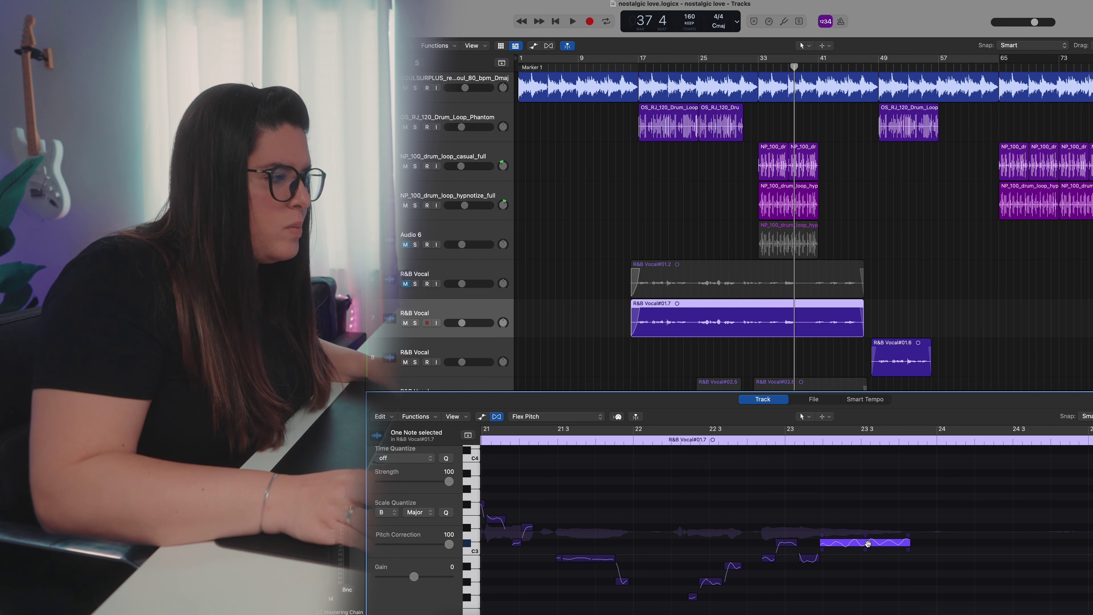
drag(866, 543, 866, 503)
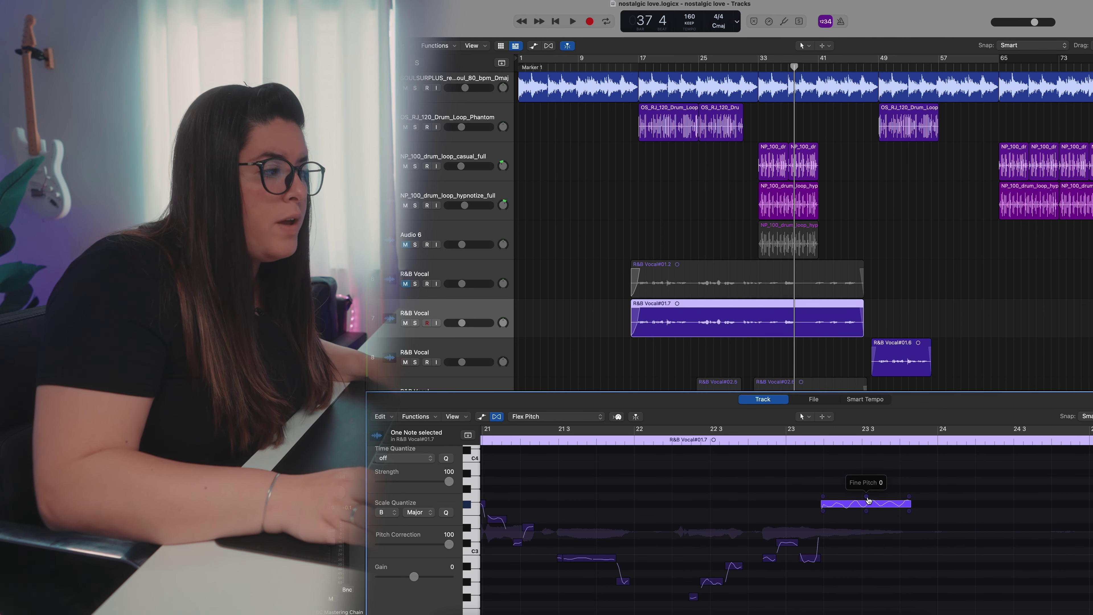
drag(866, 497, 866, 496)
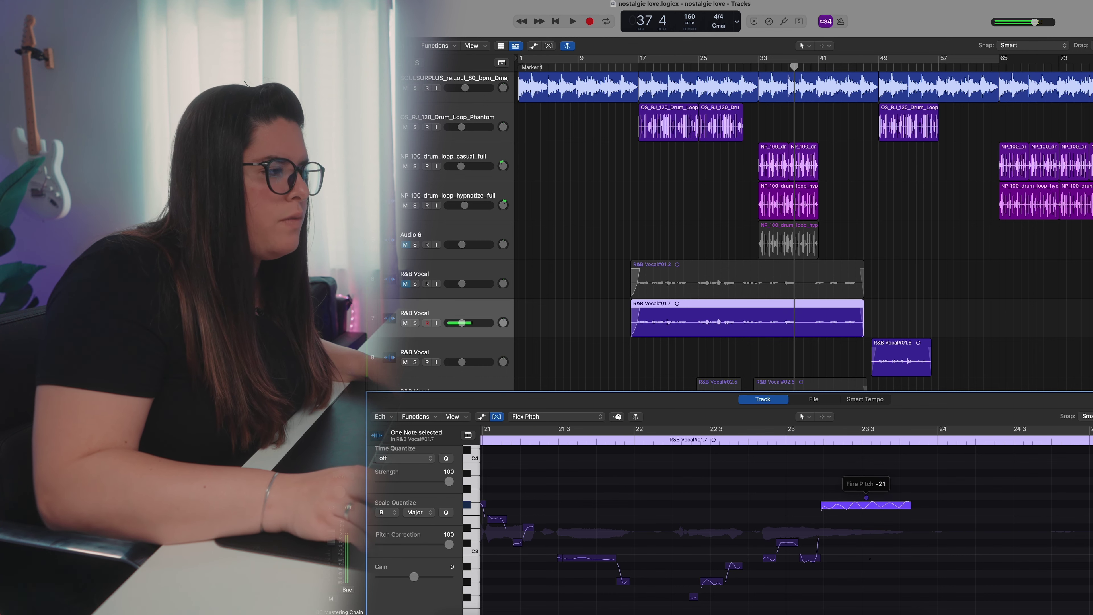
drag(866, 498, 877, 500)
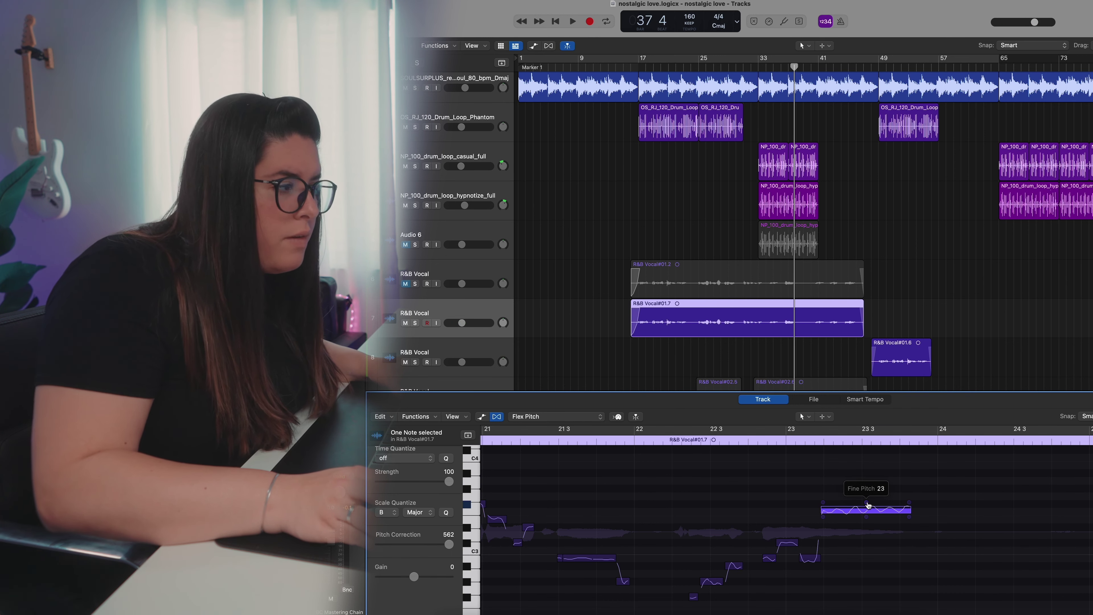
double_click(866, 504)
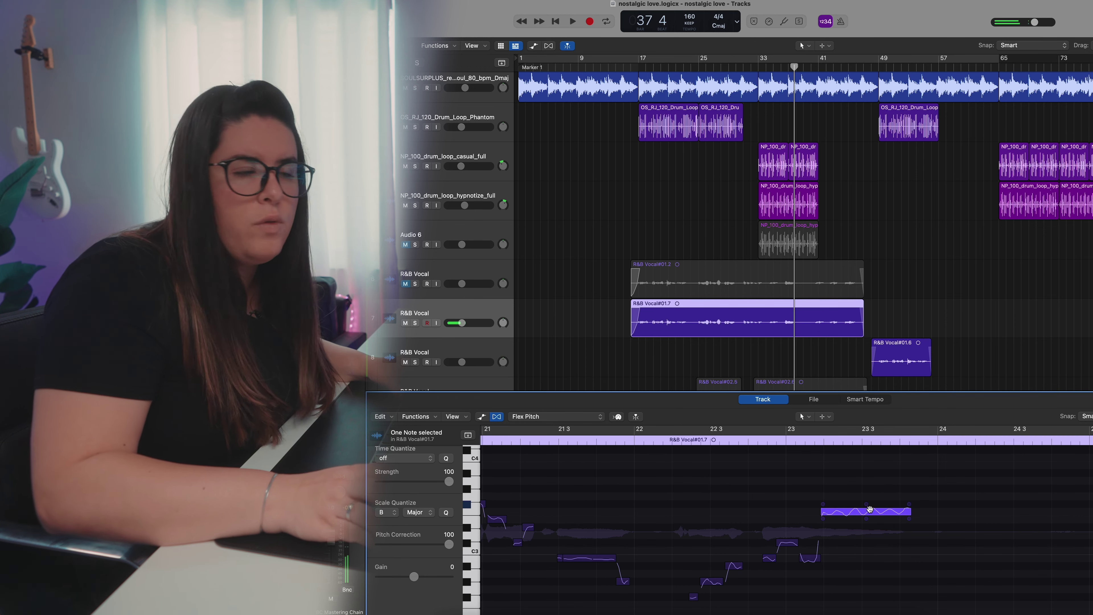
drag(866, 510, 866, 544)
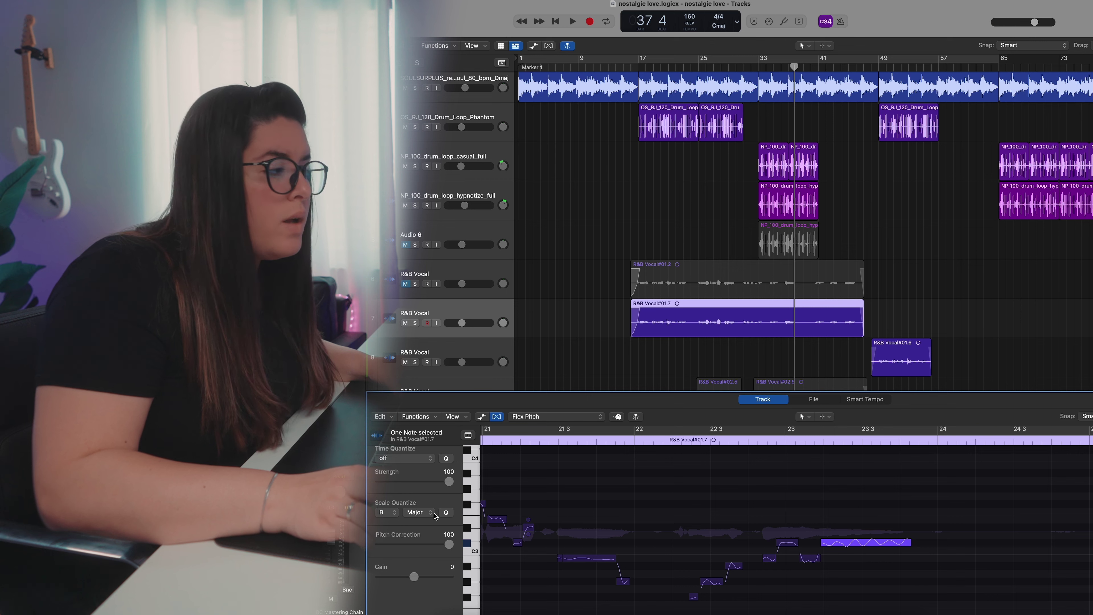
- Try a slightly higher pitch for the held note after bar 23 and clear the note selection
drag(856, 543, 855, 525)
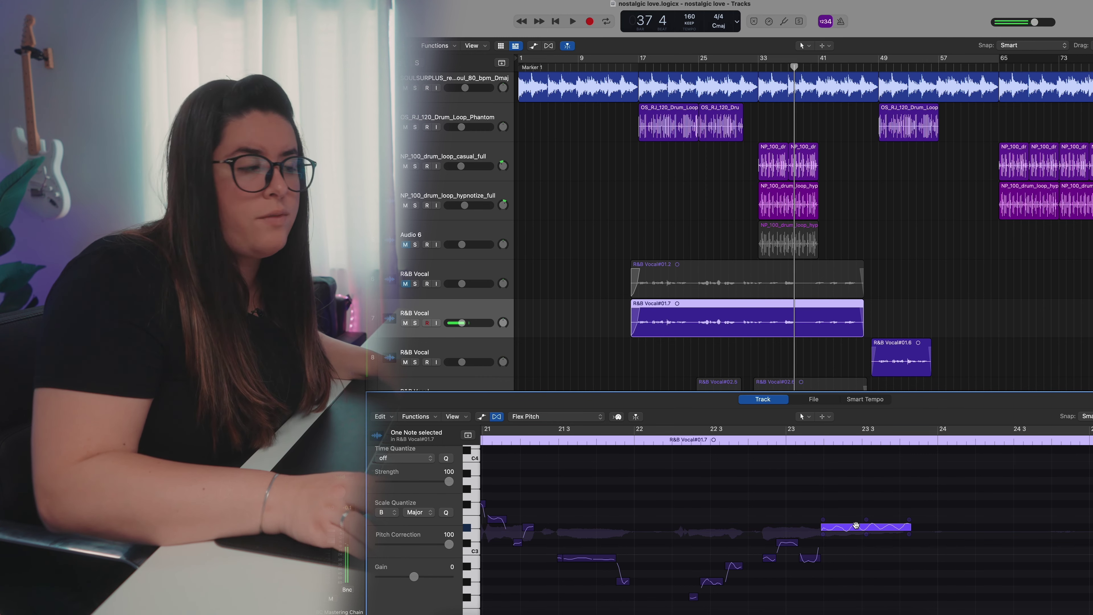
drag(860, 550, 861, 539)
click(902, 564)
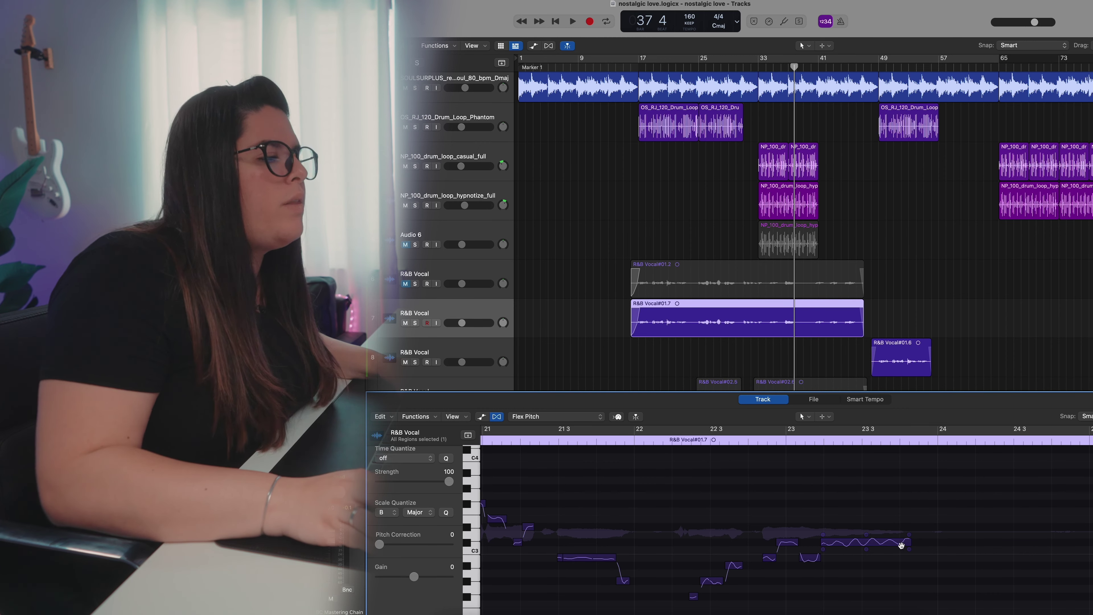
- Split the held note after bar 23 into five pieces with the Scissors tool
scroll(863, 539, down, 2)
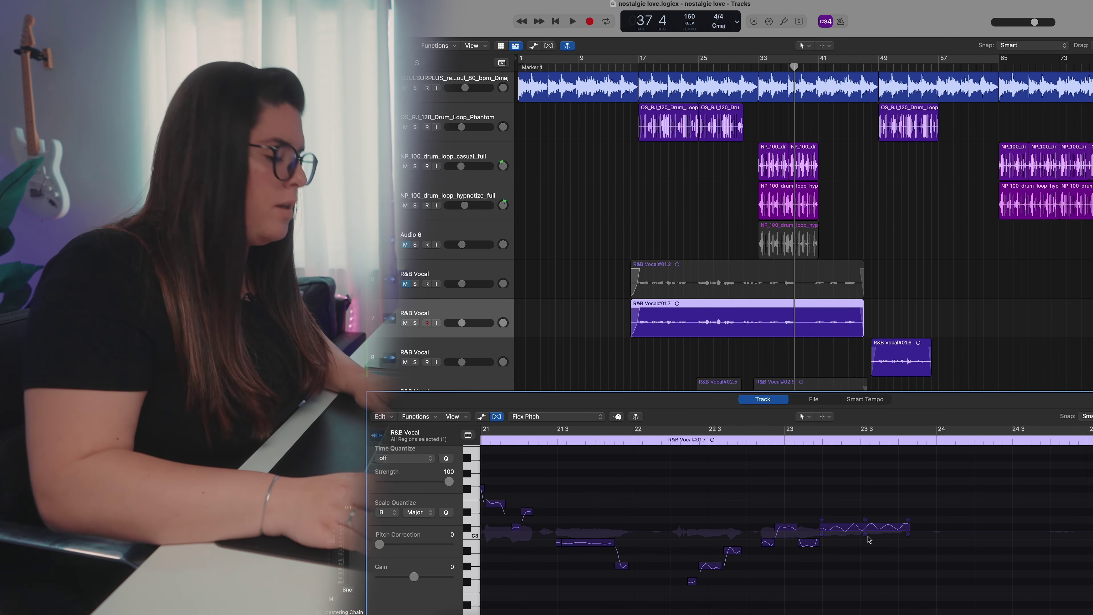
key(t)
key(i)
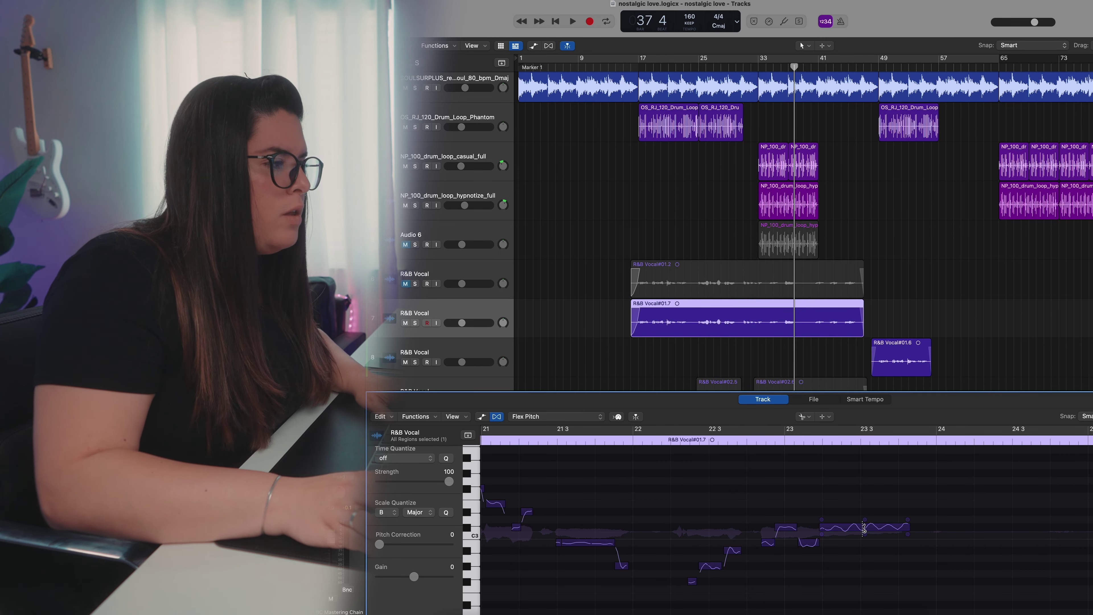
click(863, 528)
click(884, 527)
click(899, 526)
click(839, 527)
- Switch back to the Pointer tool, raise the second piece of the split note and lower the third piece
key(t)
key(t)
drag(850, 526, 877, 539)
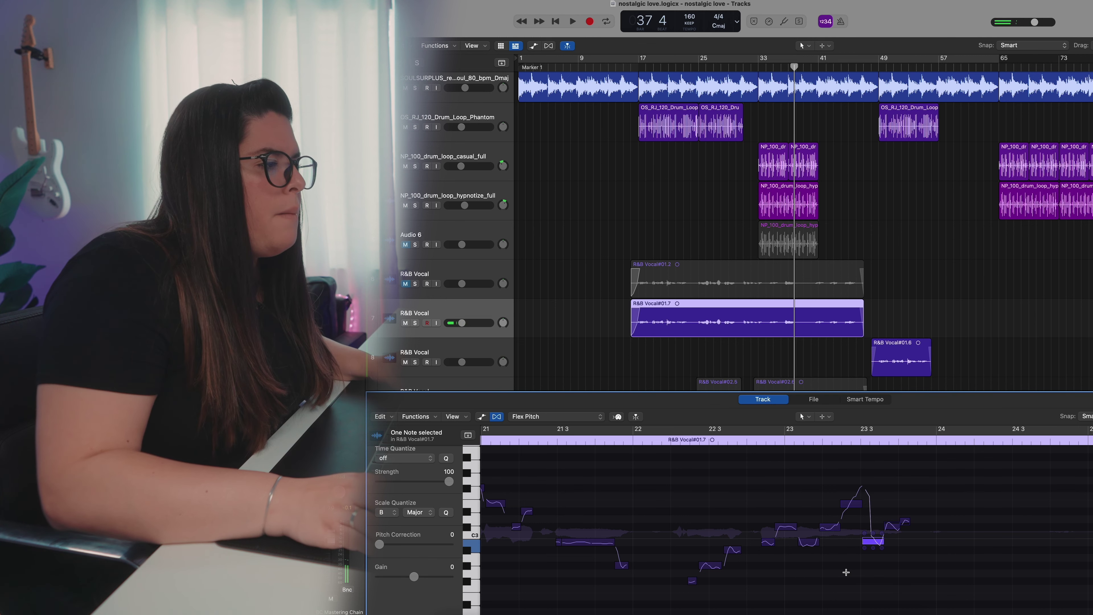
- Undo the pitch moves and all the splits on the held note after bar 23
key(super+z)
key(super+z)
key(super+z)
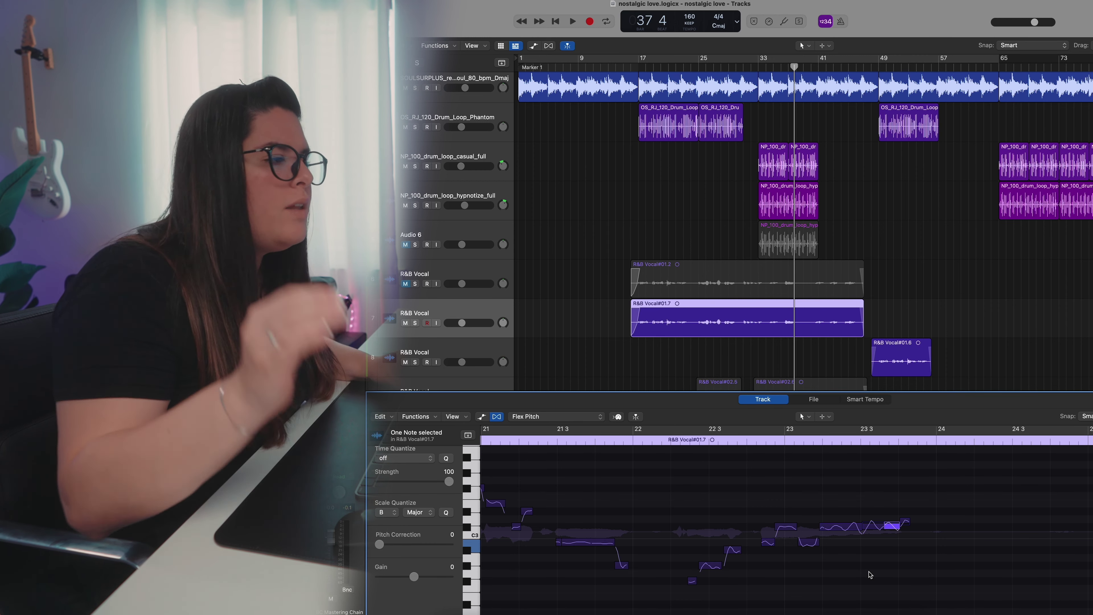
key(super+z)
key(super+z)
key(super+z)
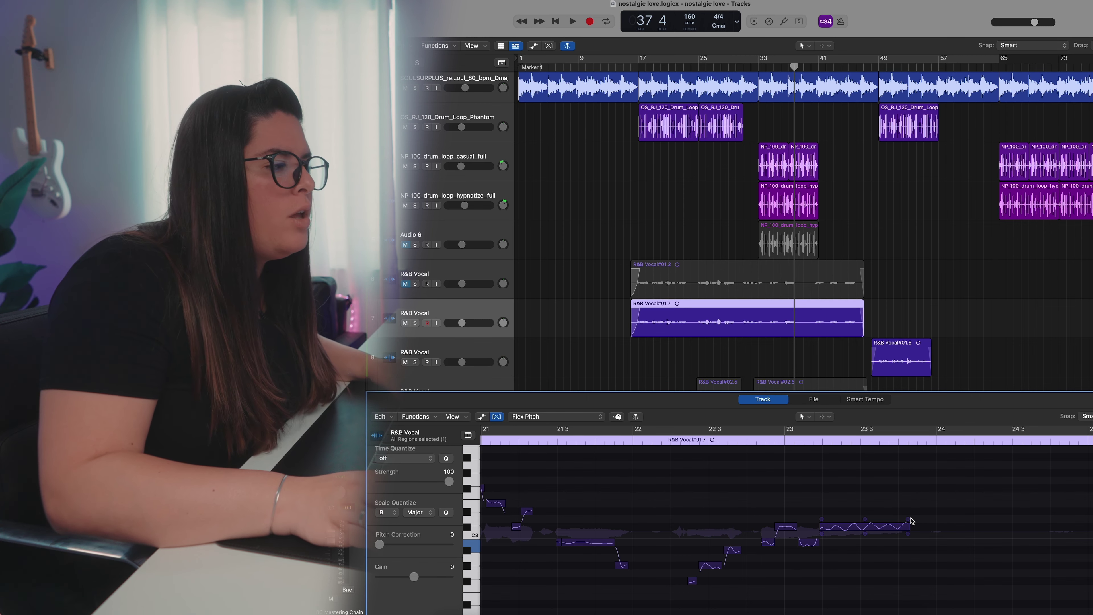
- Try different pitch drift amounts at the end and start of the held note after bar 23
drag(908, 522, 913, 537)
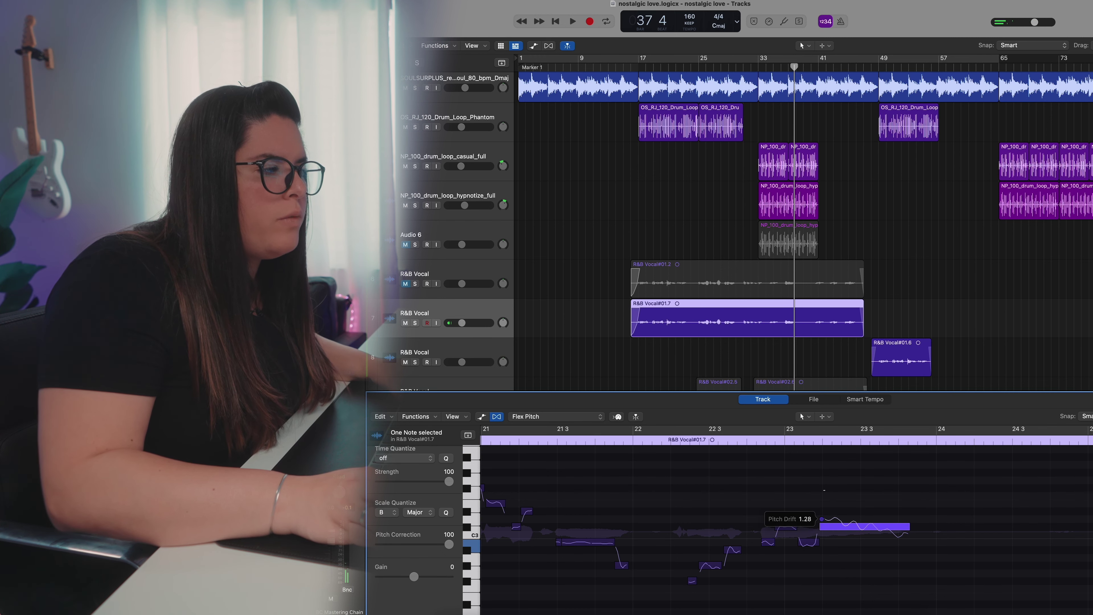
drag(824, 491, 824, 493)
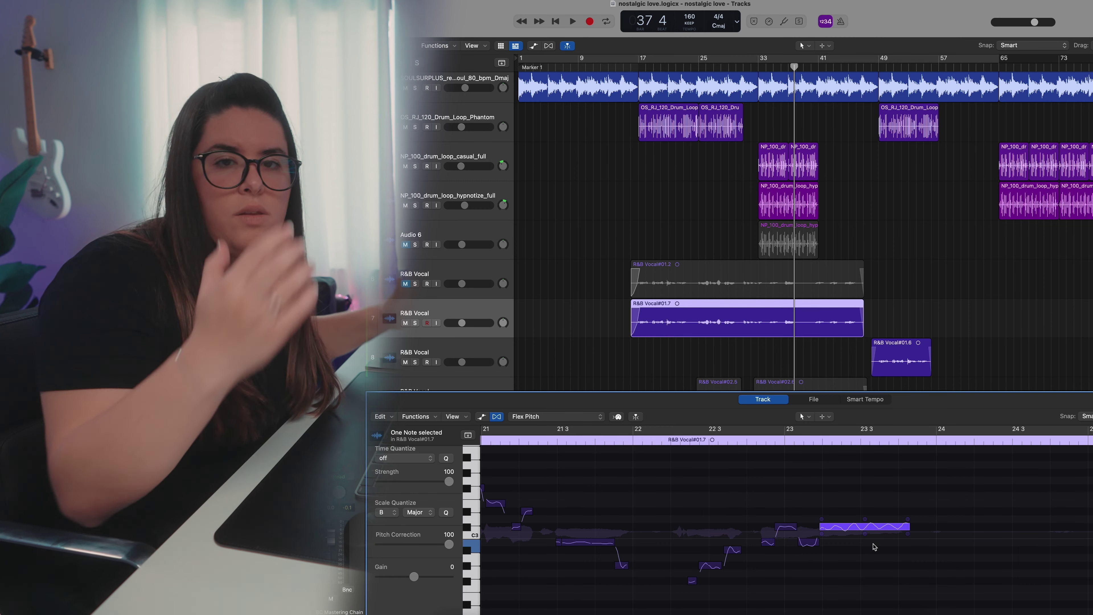
- Lower the formant shift of the held note after bar 23 to -240
mouse_move(908, 535)
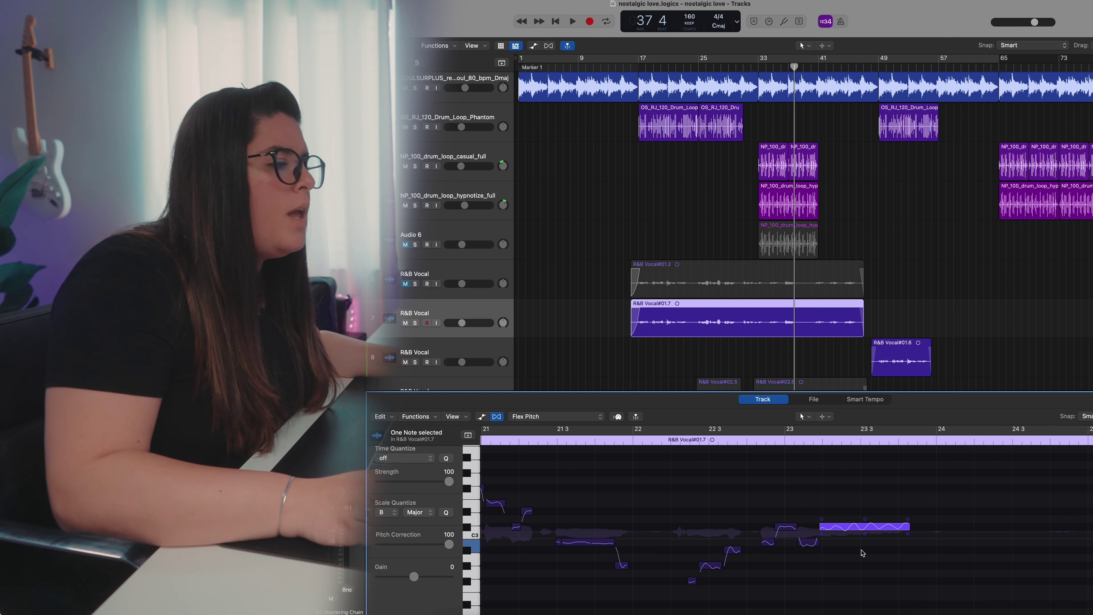
click(908, 538)
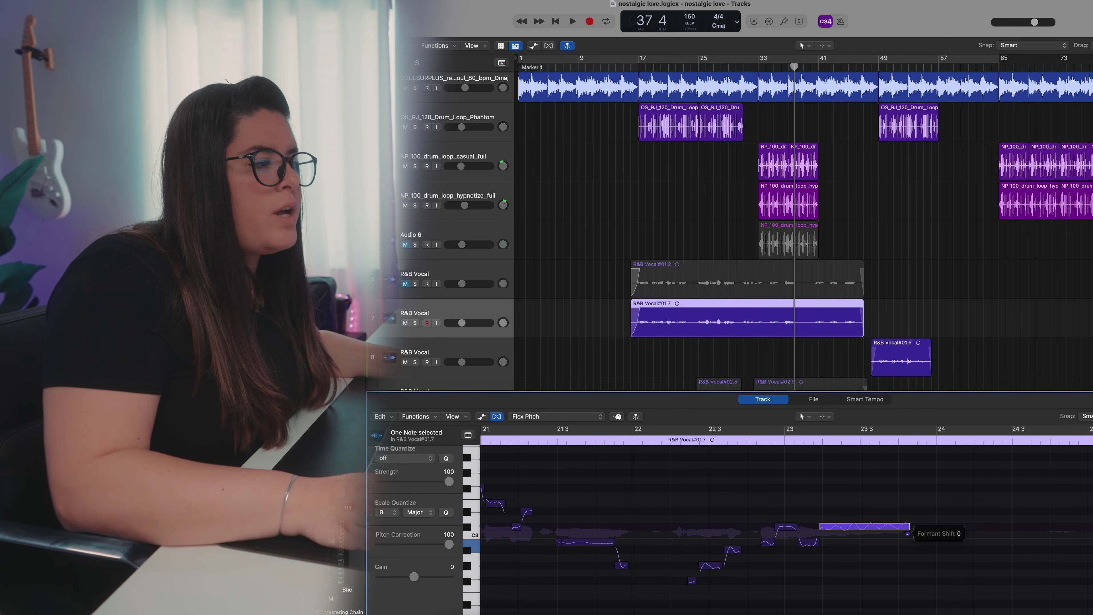
drag(907, 534, 904, 591)
scroll(905, 591, right, 1)
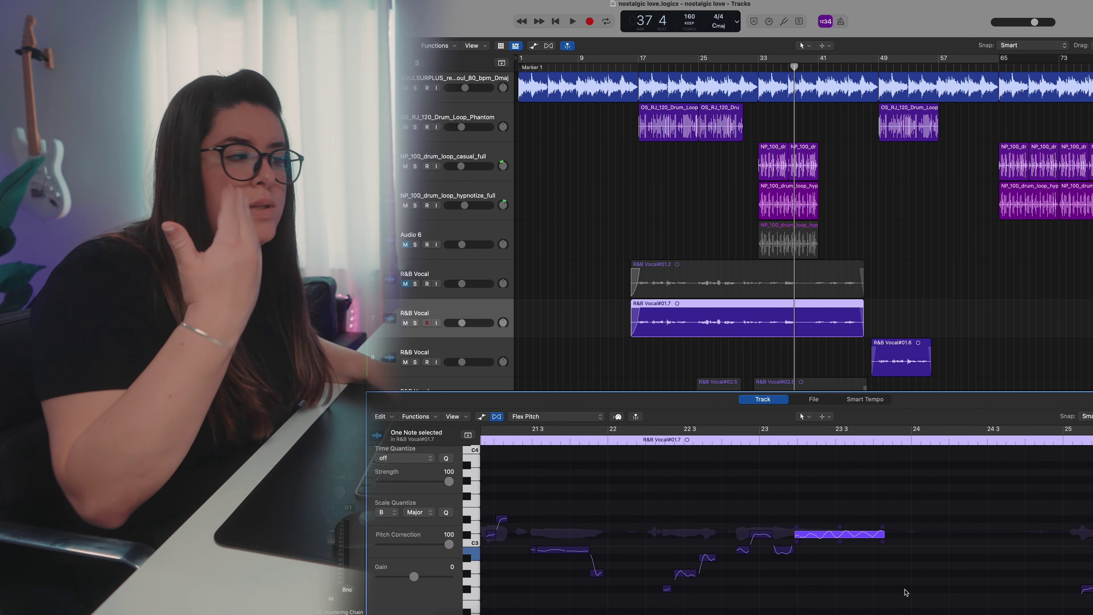
mouse_move(887, 549)
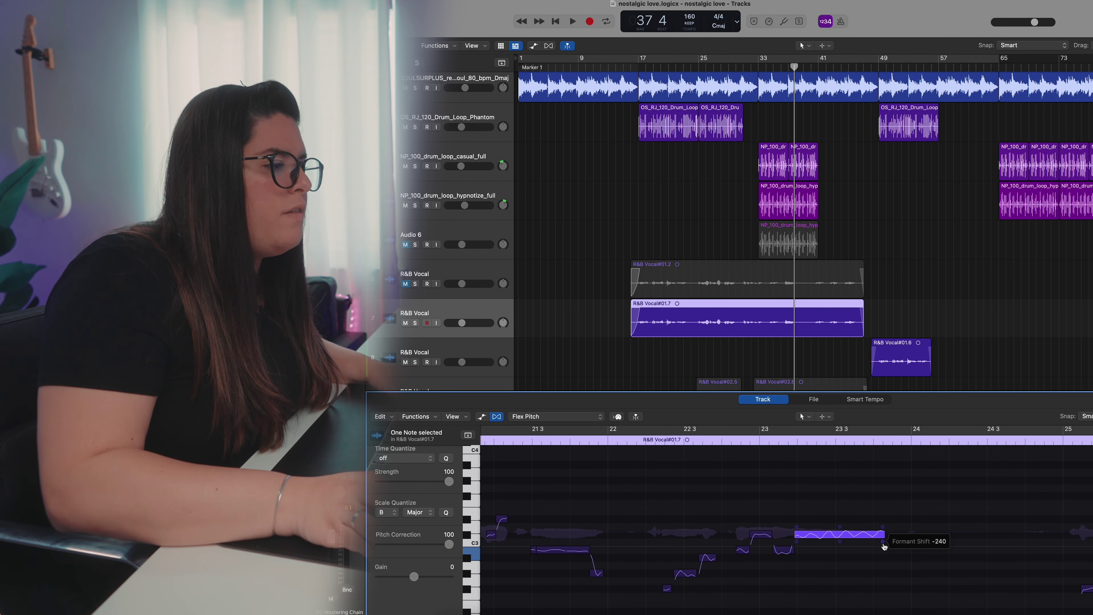
- Play the song from bar 22 to about bar 24 to hear the formant-shifted note
click(631, 441)
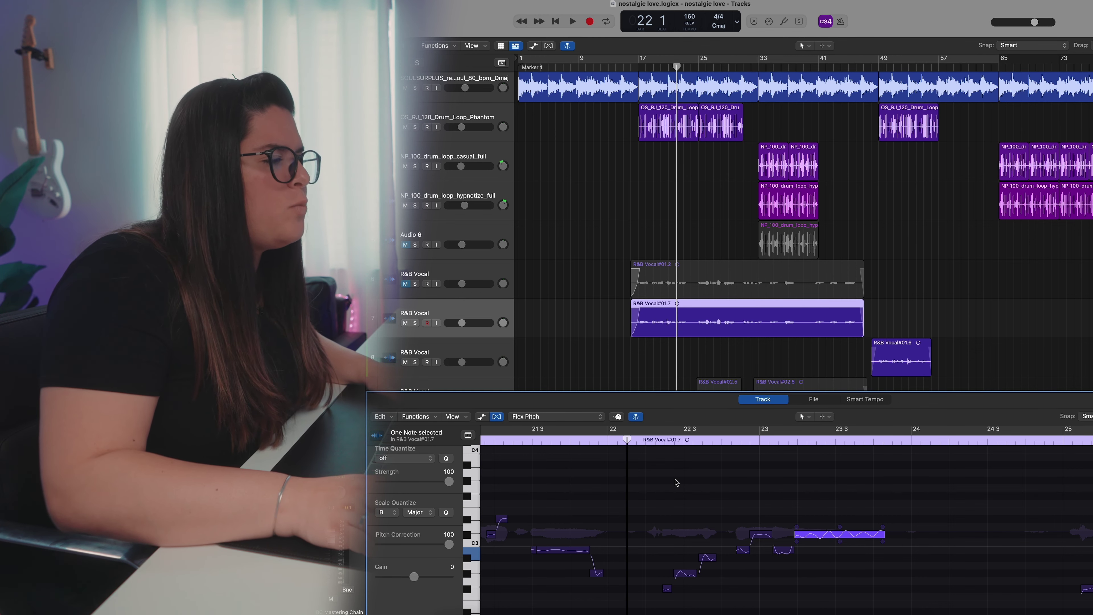
key(space)
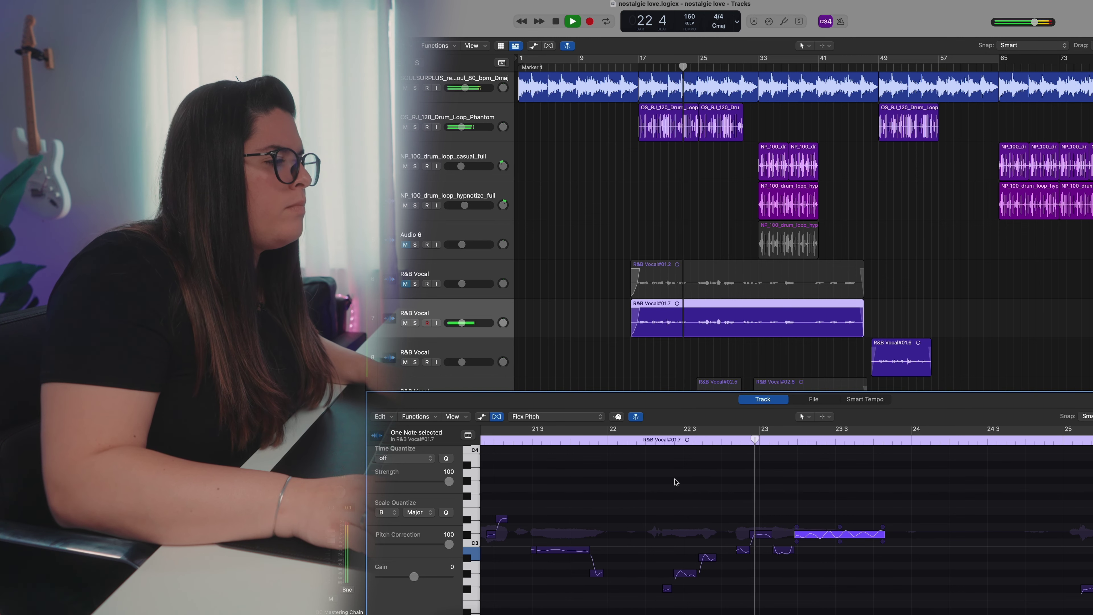
key(space)
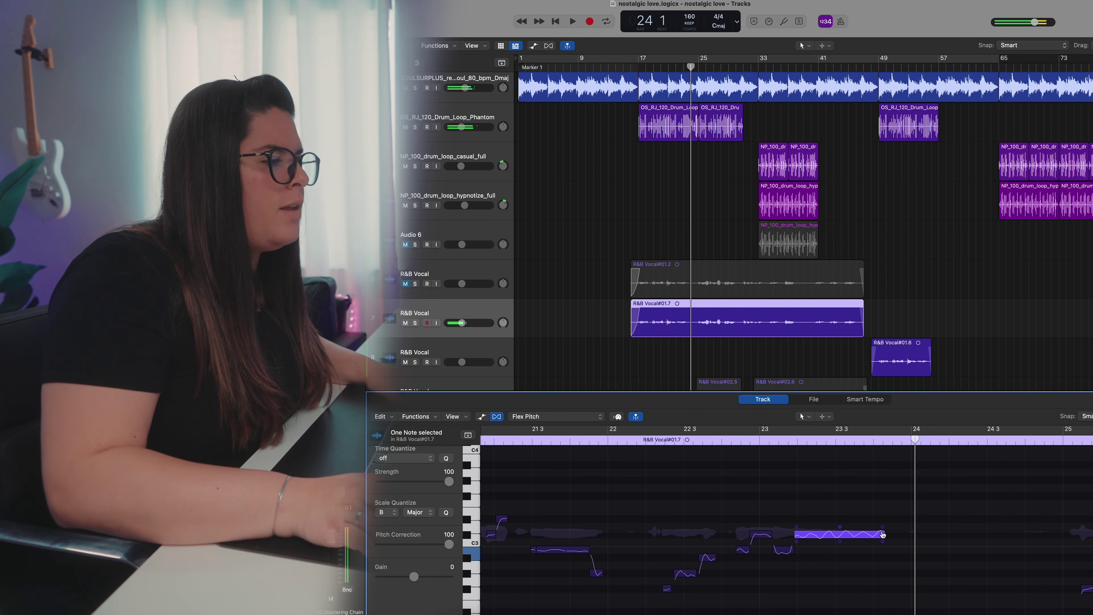
- Select all notes in the vocal region and lower their formant shift together
click(770, 559)
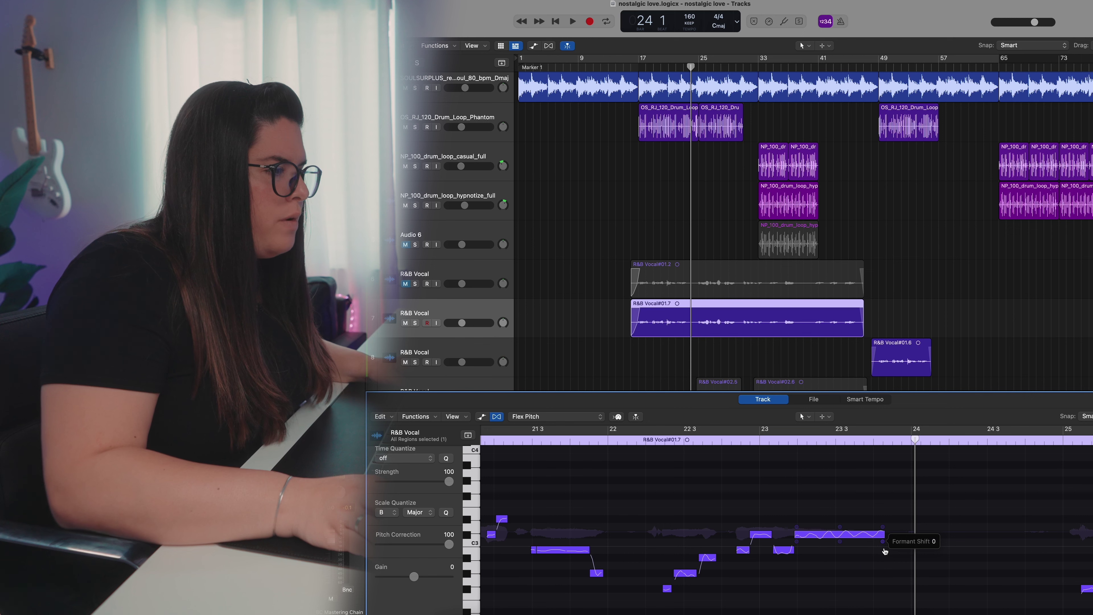
drag(883, 544, 883, 551)
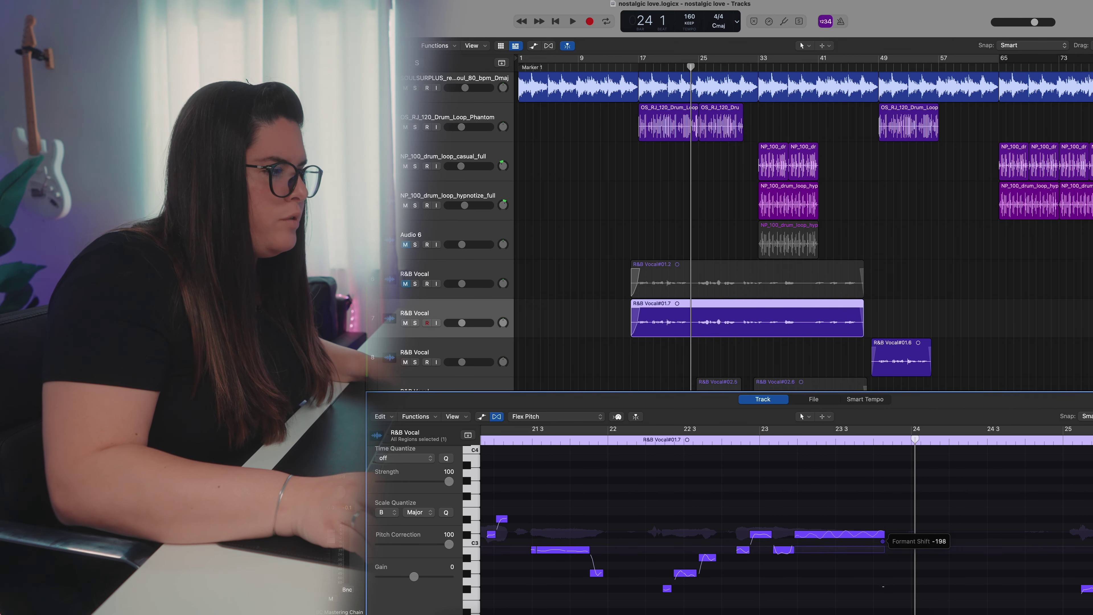
drag(882, 541, 882, 544)
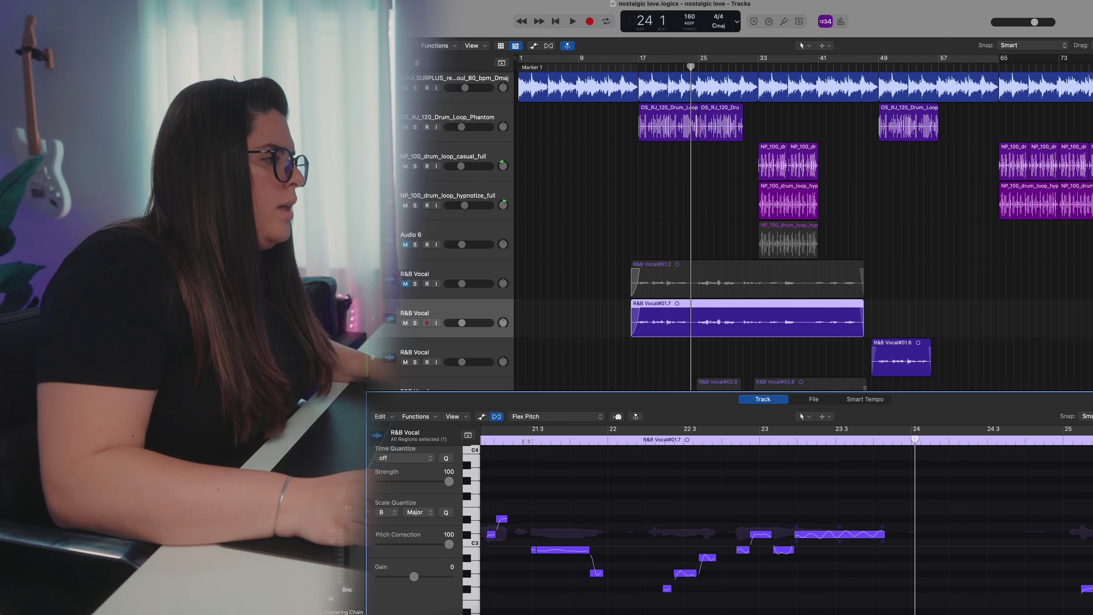
- Deselect the vocal region and play the song from bar 15 to hear the shifted formants
click(635, 196)
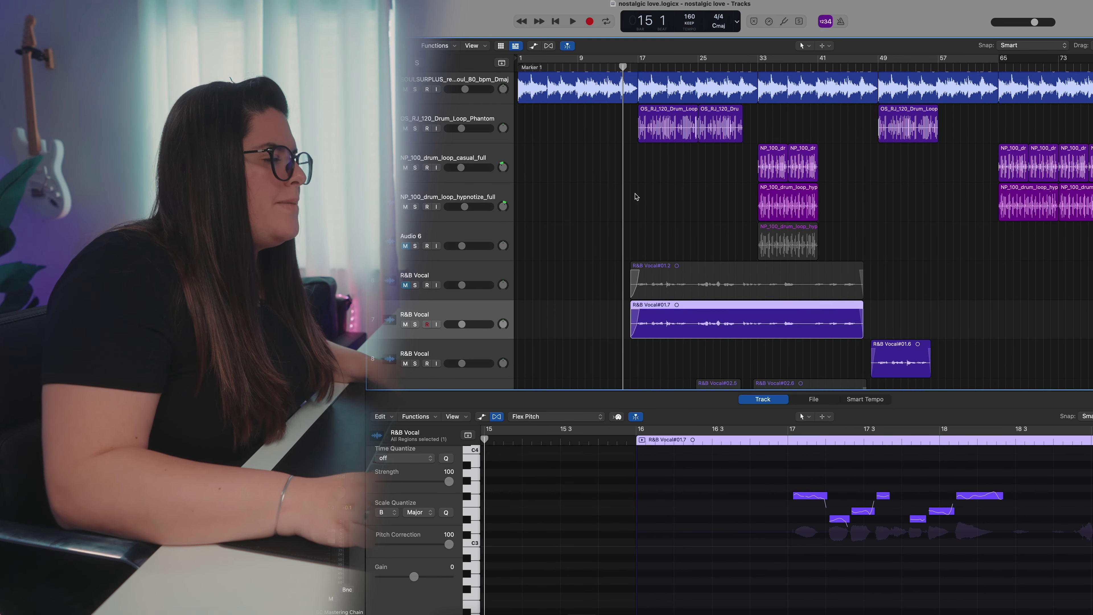
key(space)
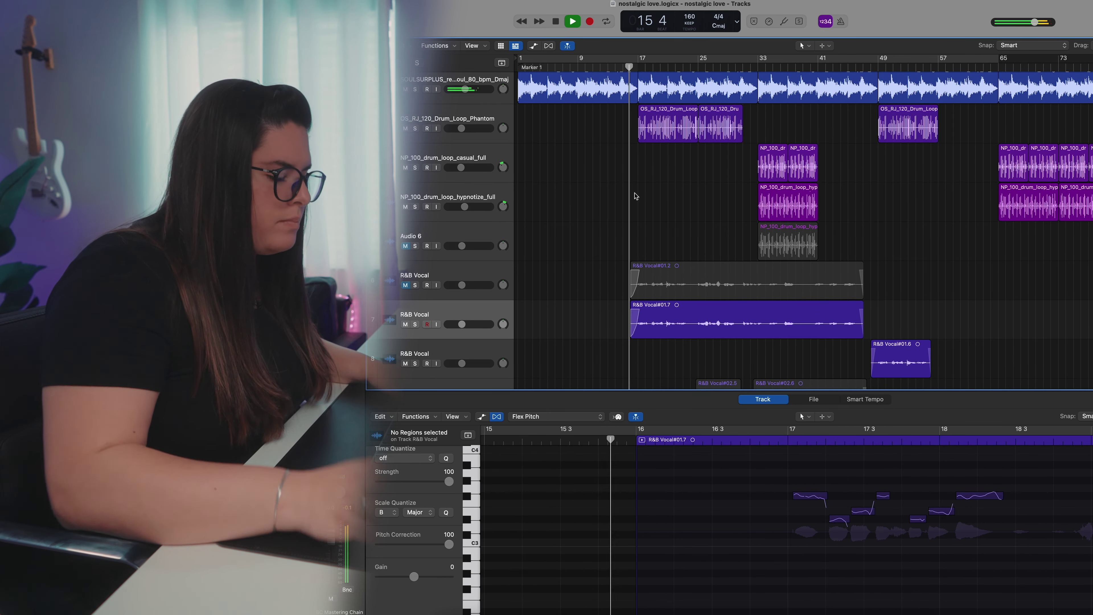